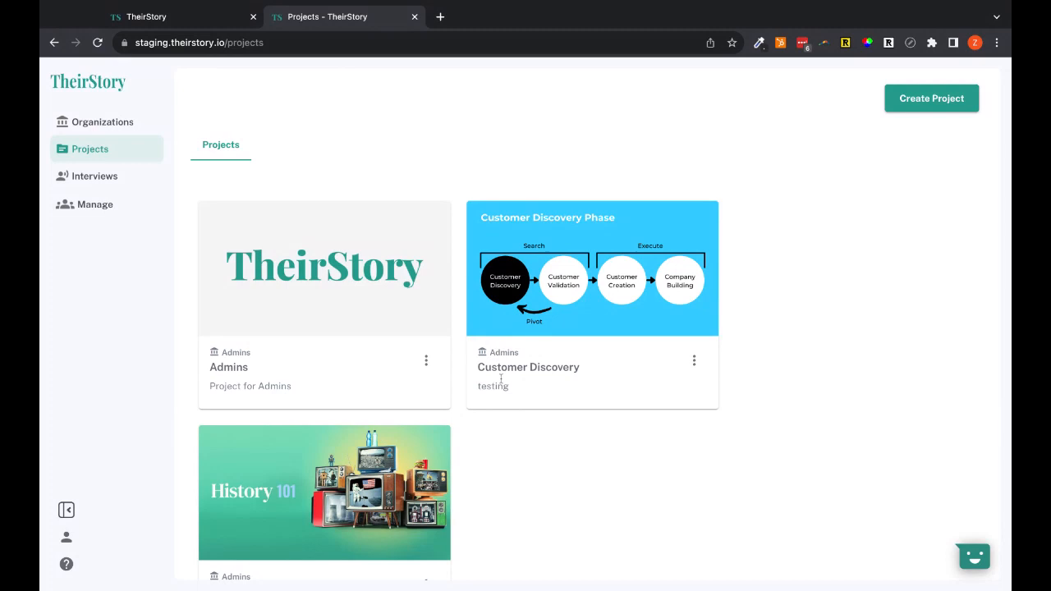
- Create a project named "A demo project" with the description "A nice description" and an uploaded cover image
scroll(500, 378, "down", 1)
scroll(500, 378, "down", 2)
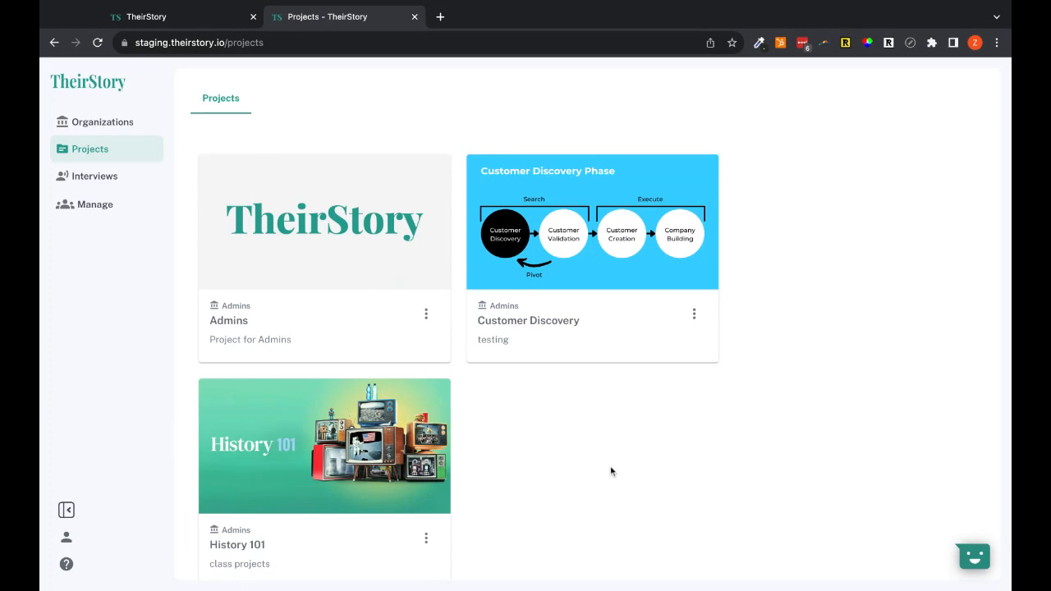
scroll(611, 471, "up", 2)
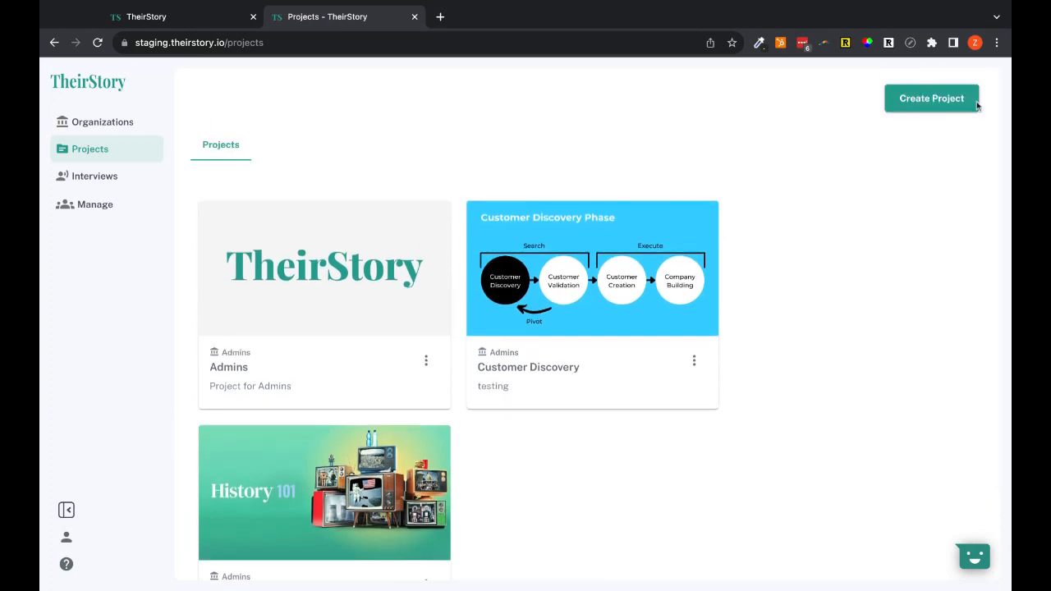
left_click(936, 96)
left_click(407, 247)
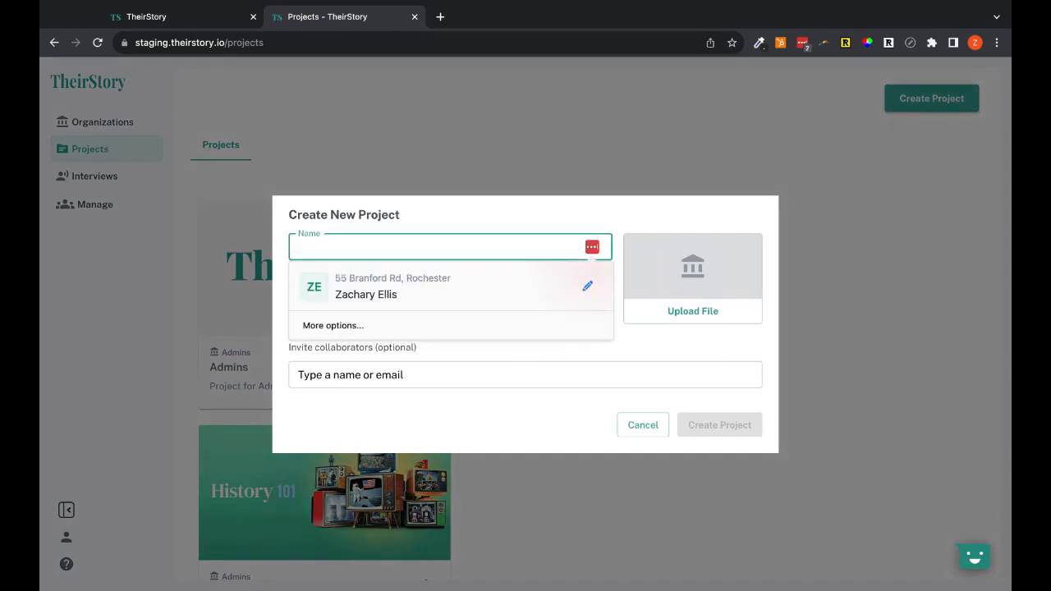
type("A demo project")
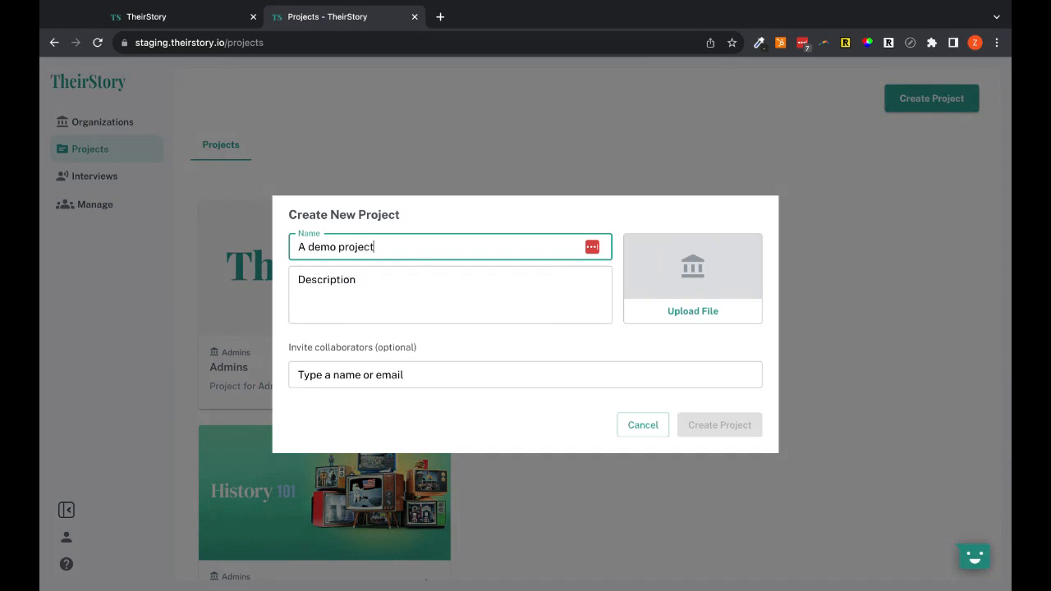
key("Tab")
type("A nice")
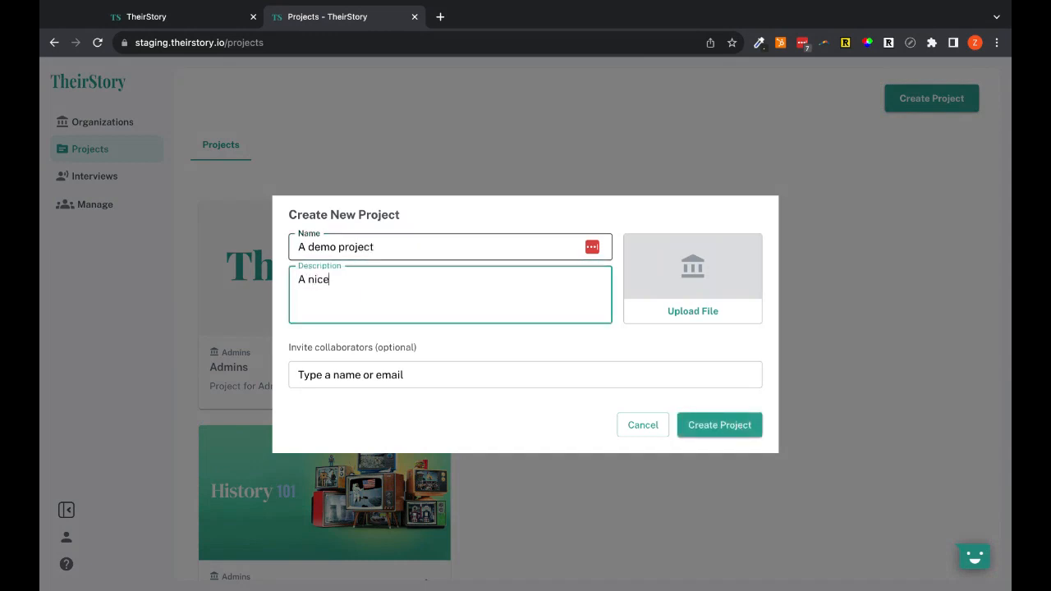
type(" description")
left_click(684, 314)
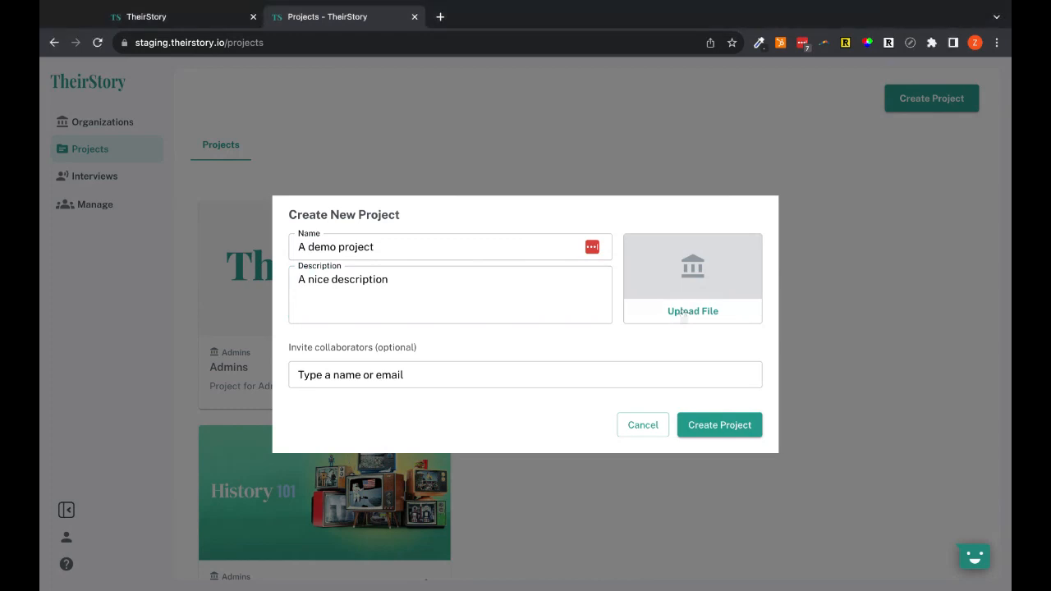
left_click(746, 428)
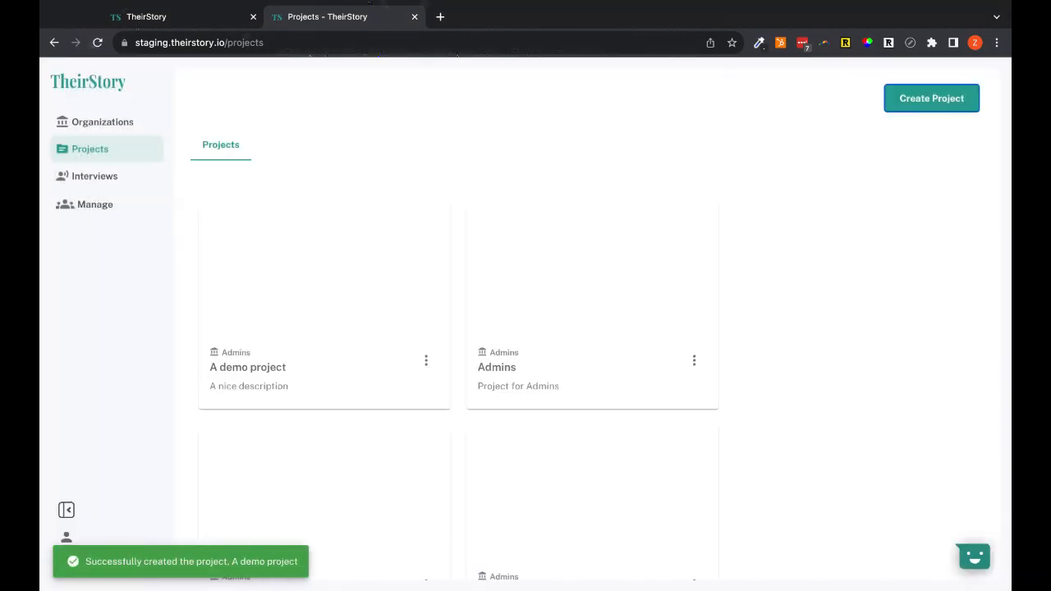
- Open the settings of "A demo project" and review the invitation options for its collaborators
scroll(326, 275, "down", 1)
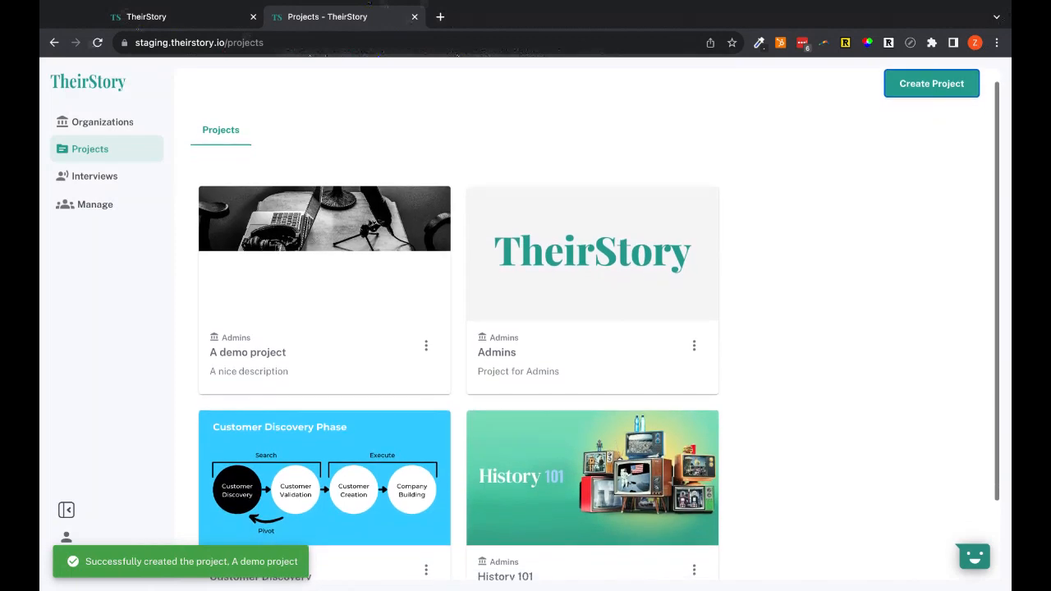
left_click(326, 275)
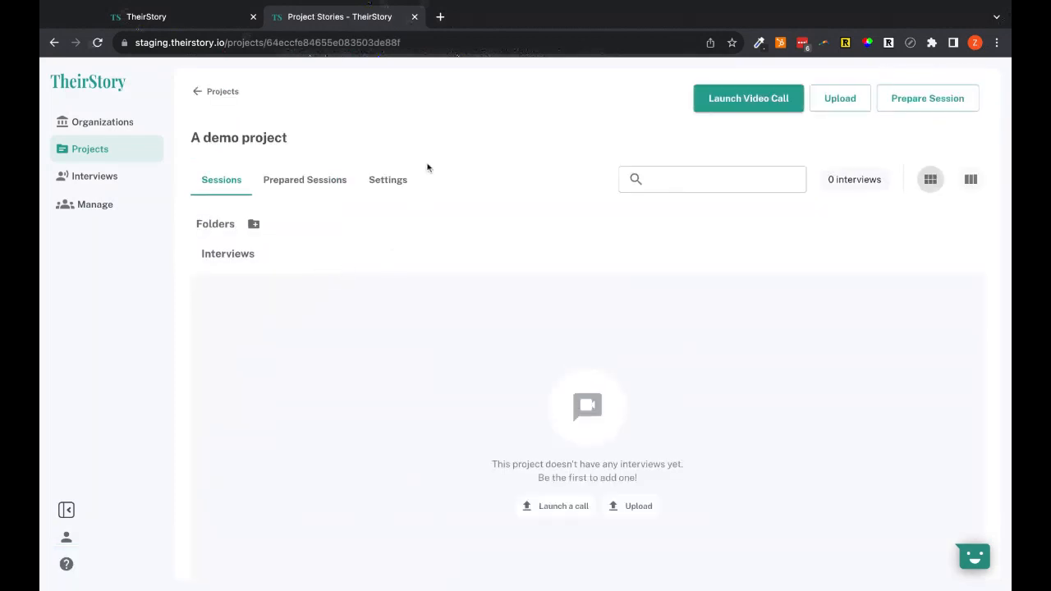
left_click(398, 186)
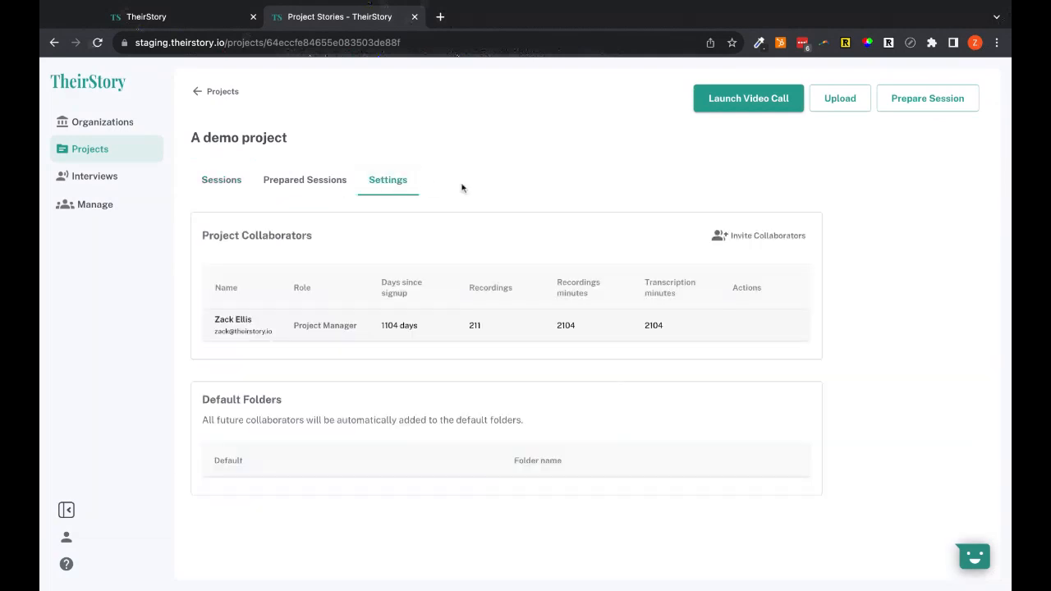
left_click(760, 237)
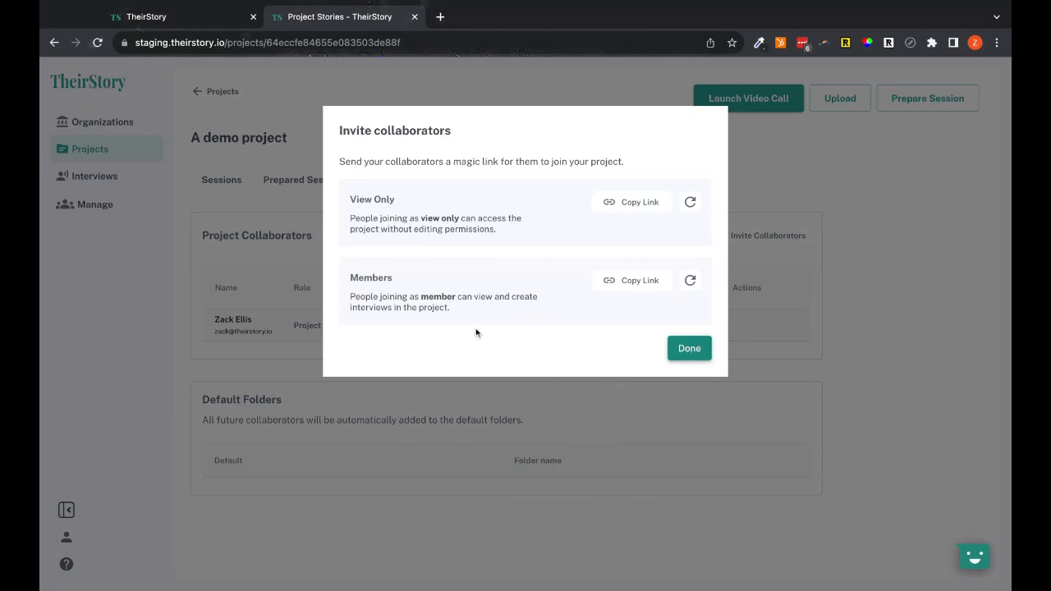
left_click(690, 348)
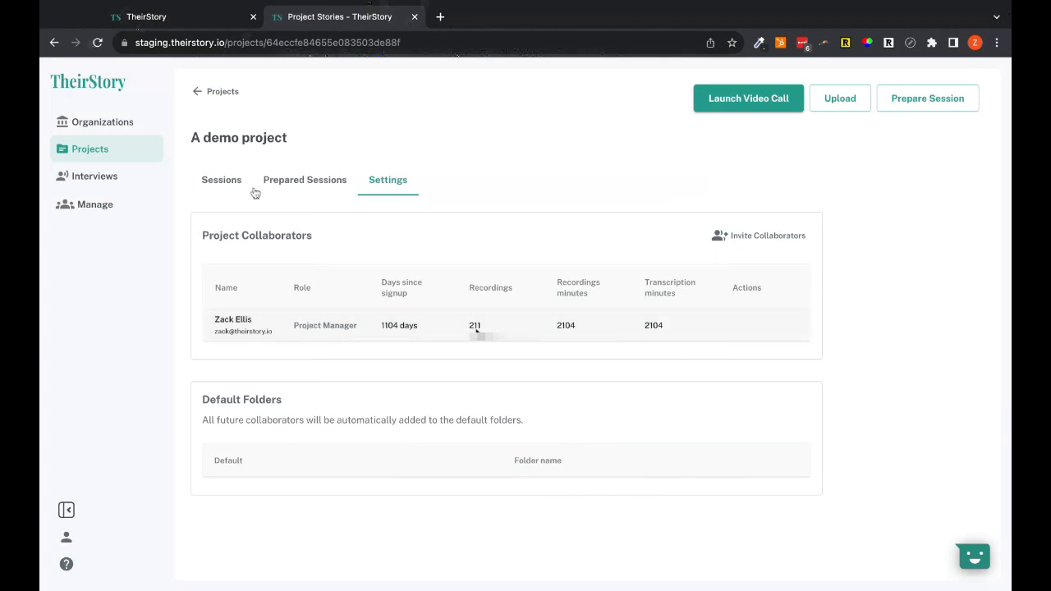
- Create a folder named "Test folder" in the Admins project, leaving its description empty
left_click(200, 92)
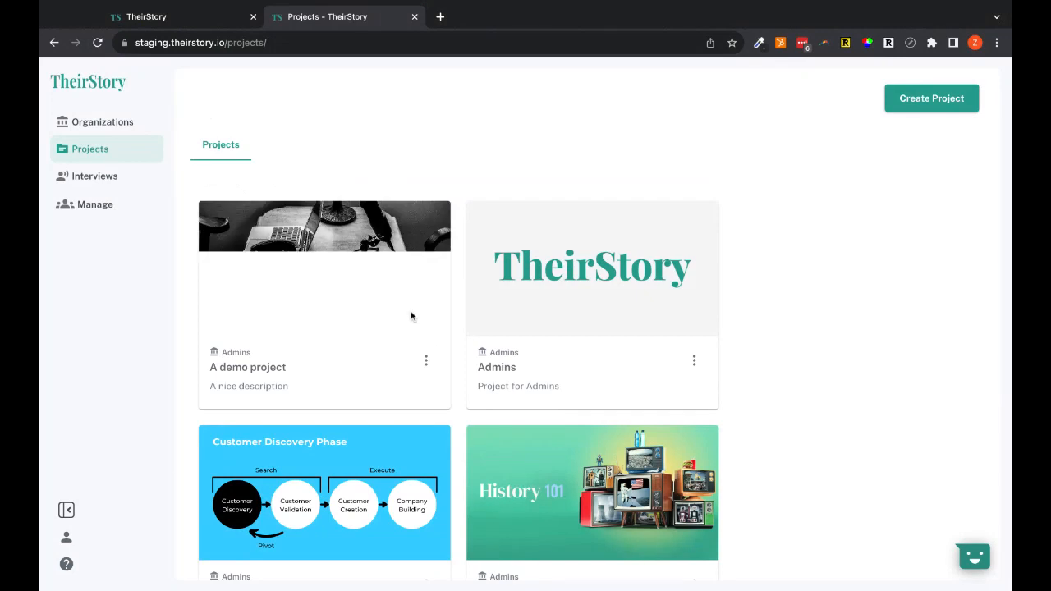
left_click(566, 296)
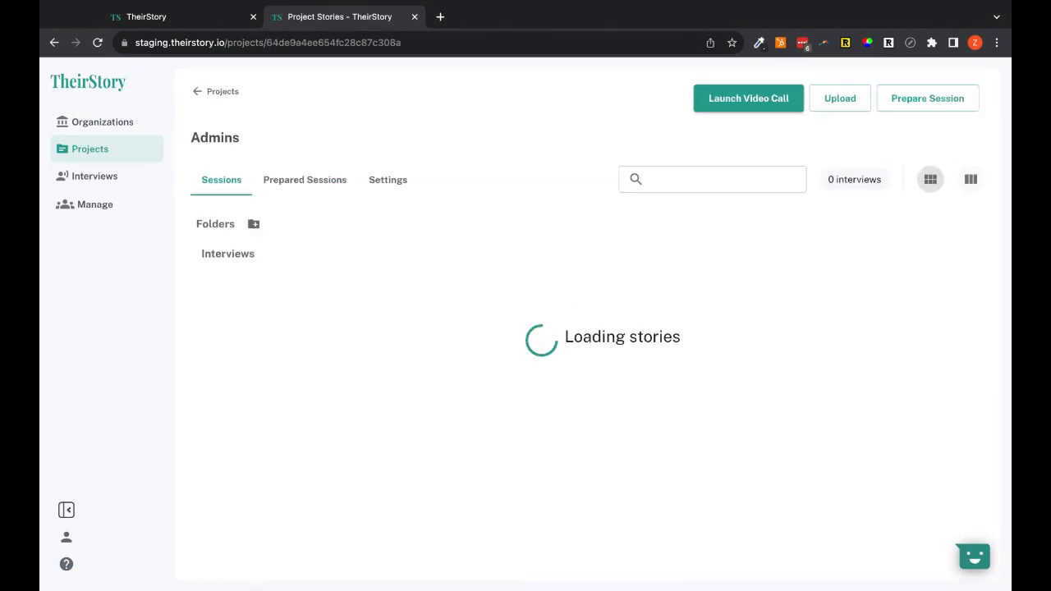
scroll(631, 355, "down", 3)
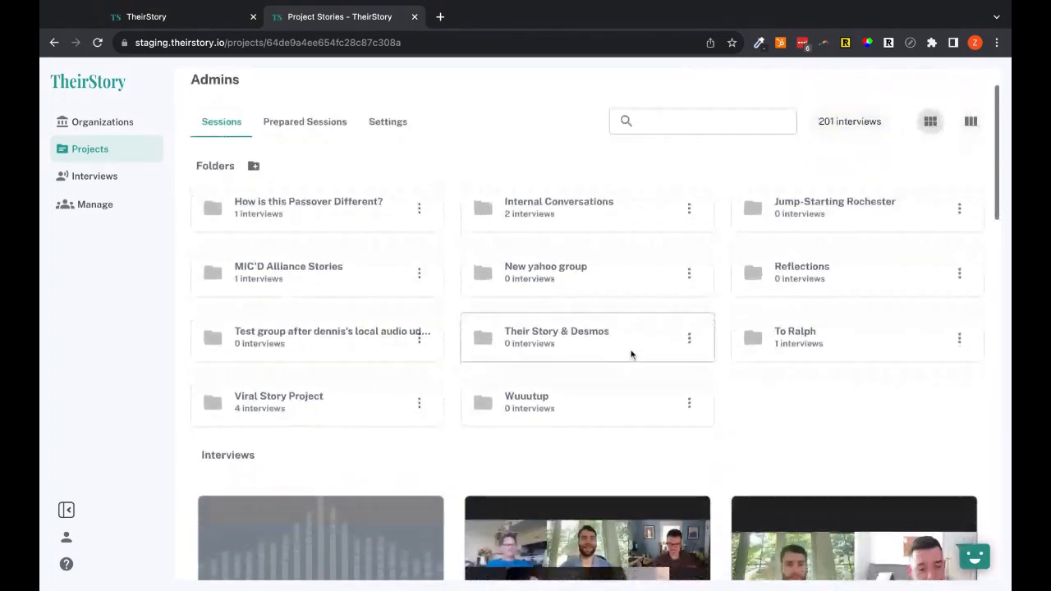
scroll(553, 275, "up", 3)
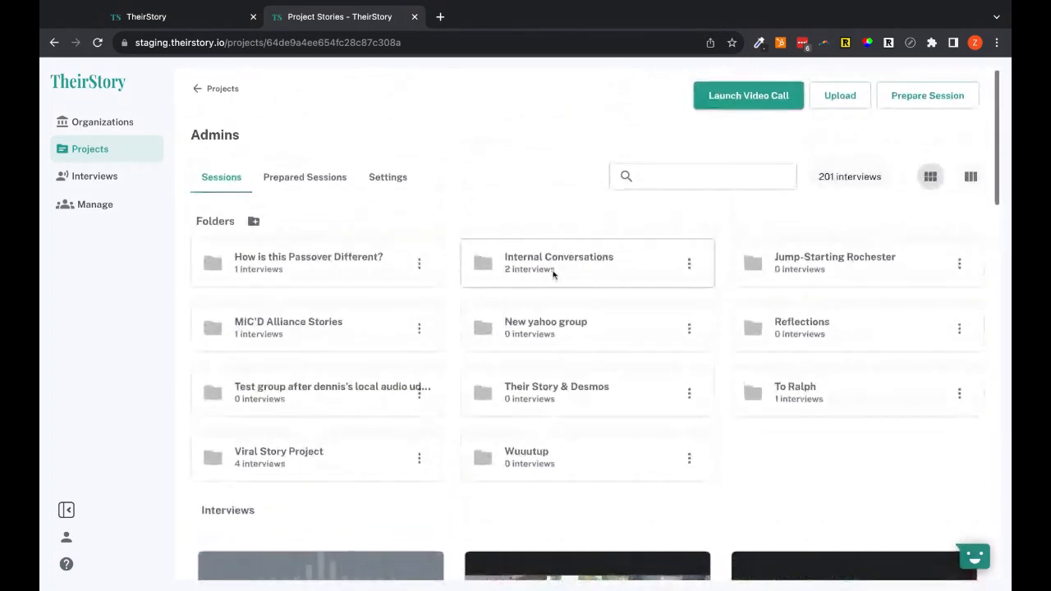
left_click(255, 223)
left_click(481, 265)
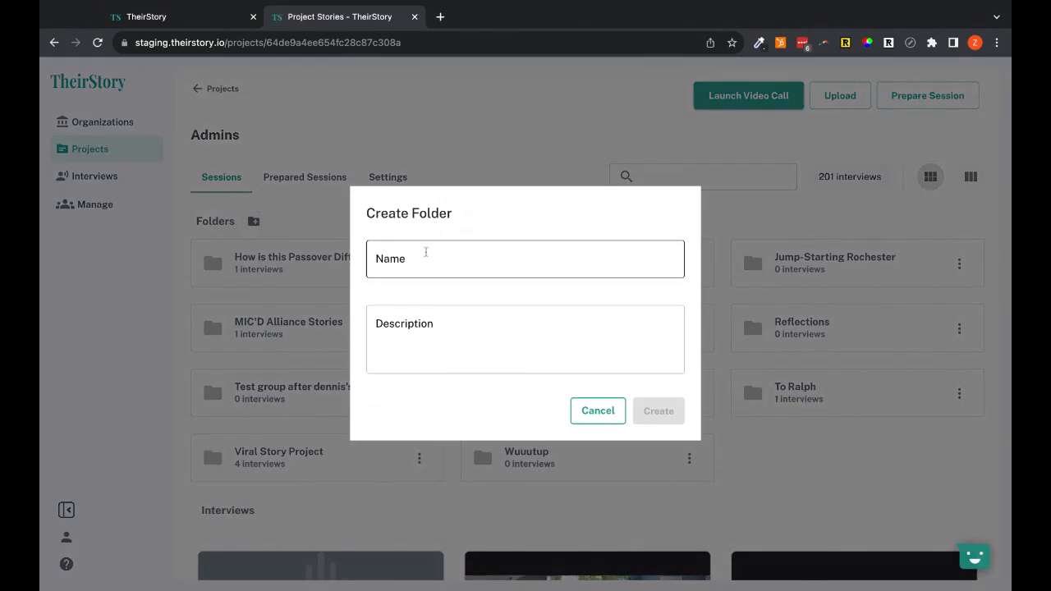
left_click(545, 270)
type("Test folder")
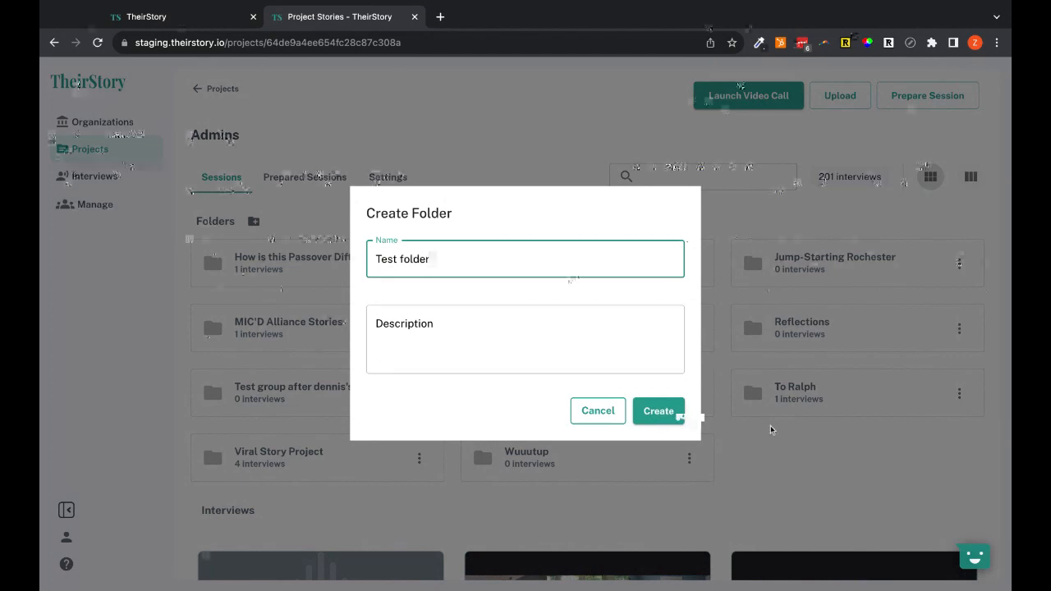
left_click(673, 412)
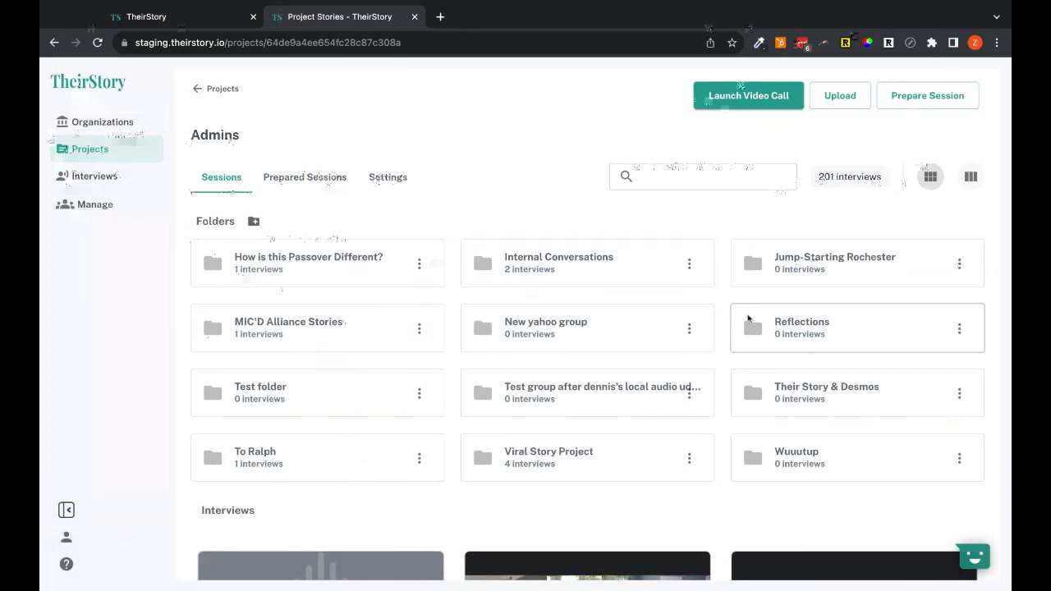
- Open the Viral Story Project folder and look through the interviews it contains
left_click(517, 460)
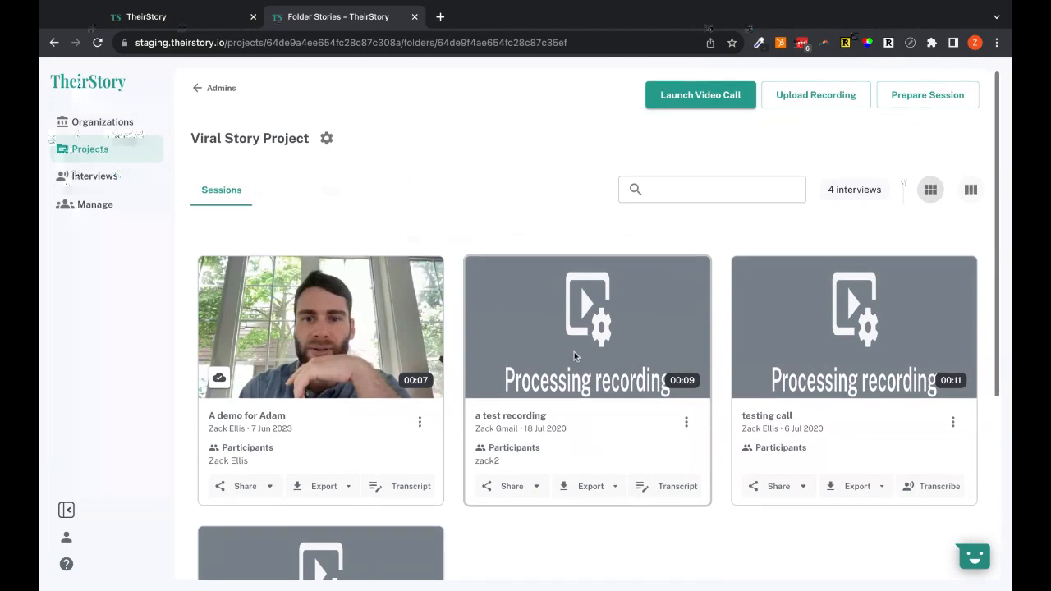
scroll(575, 353, "down", 1)
scroll(575, 357, "down", 1)
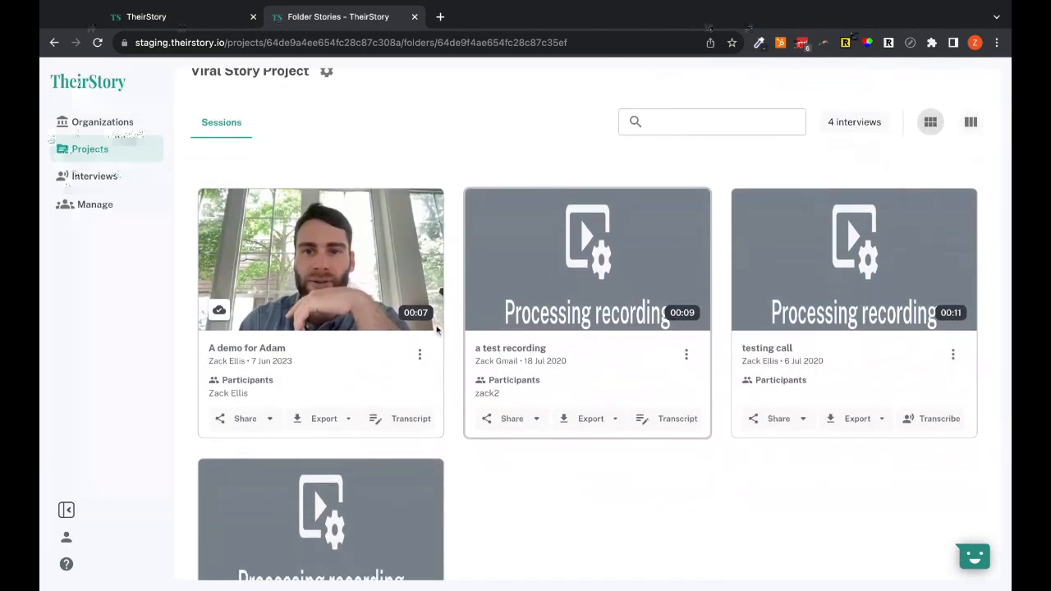
scroll(419, 372, "up", 2)
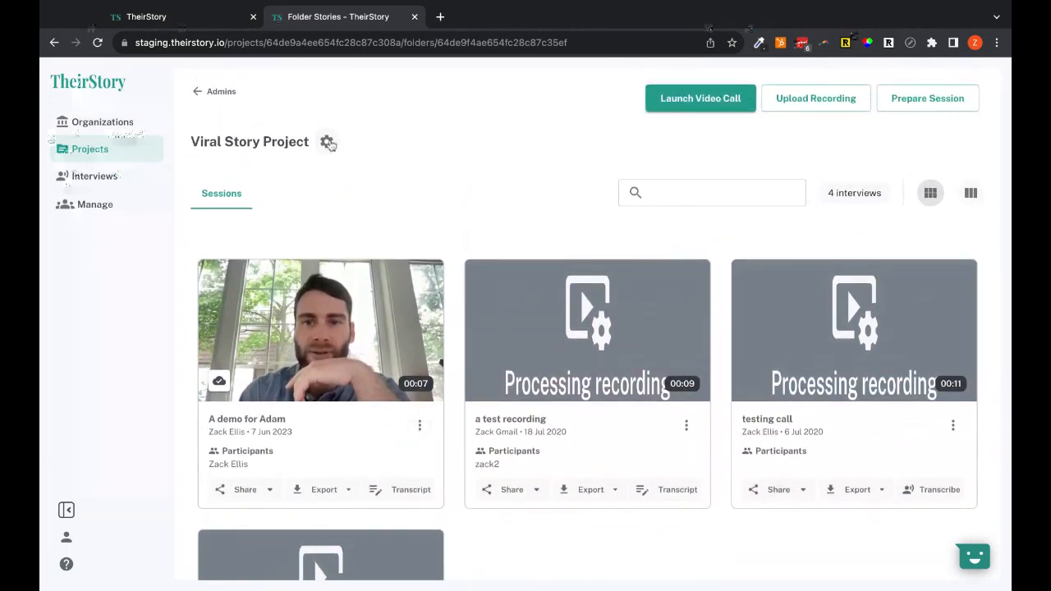
- Try giving anyone in the project access to the Viral Story Project folder, and leave its settings without saving
left_click(328, 143)
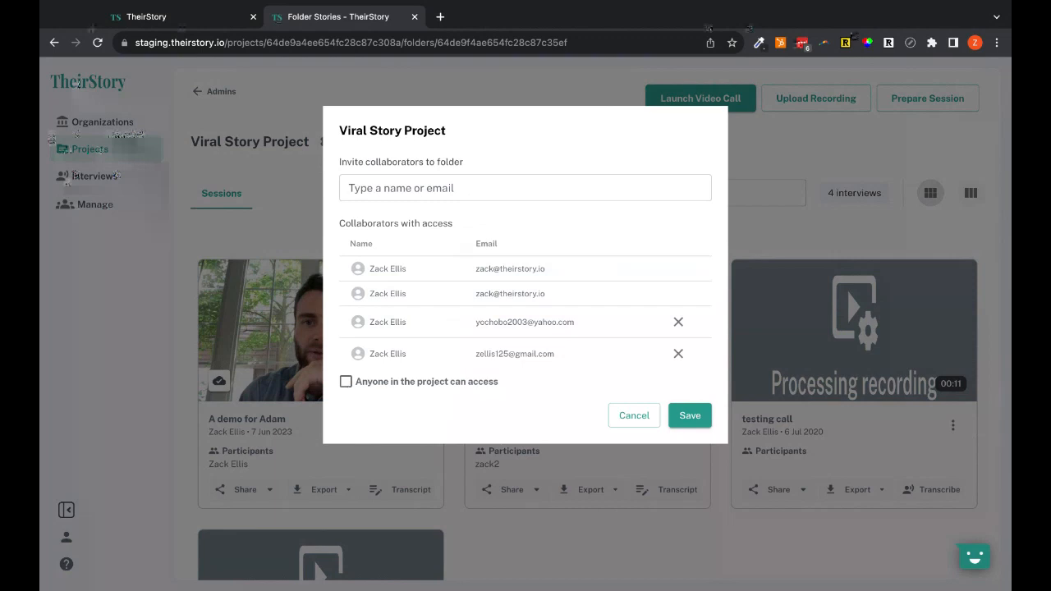
left_click(346, 382)
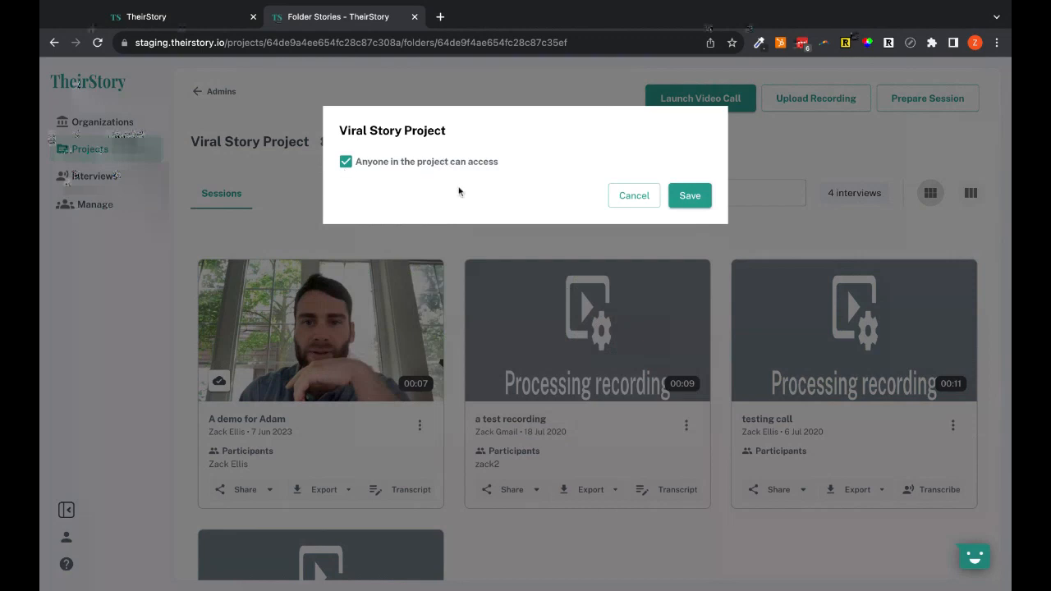
left_click(343, 164)
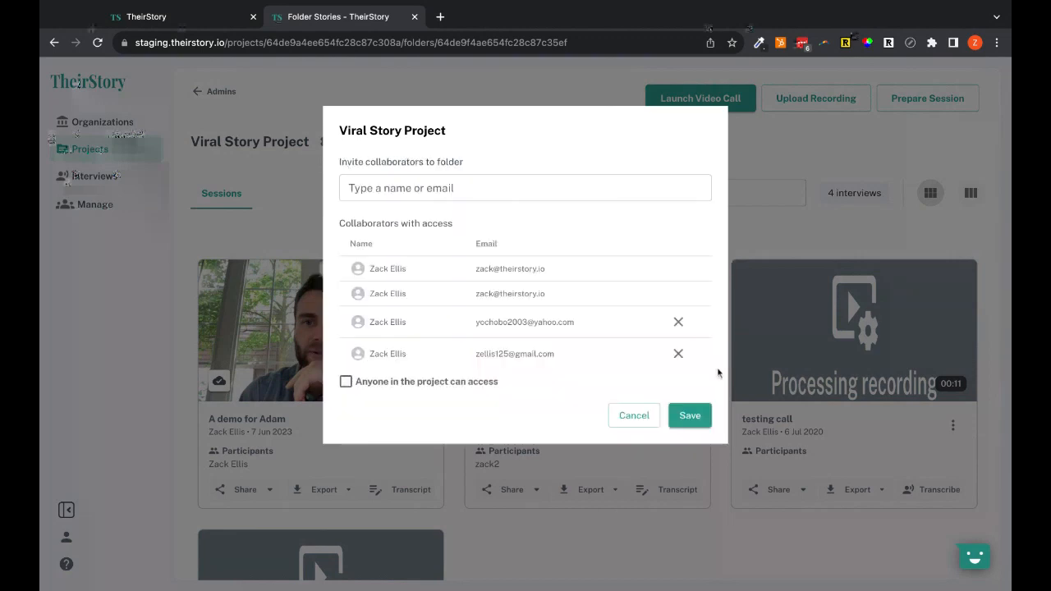
left_click(639, 418)
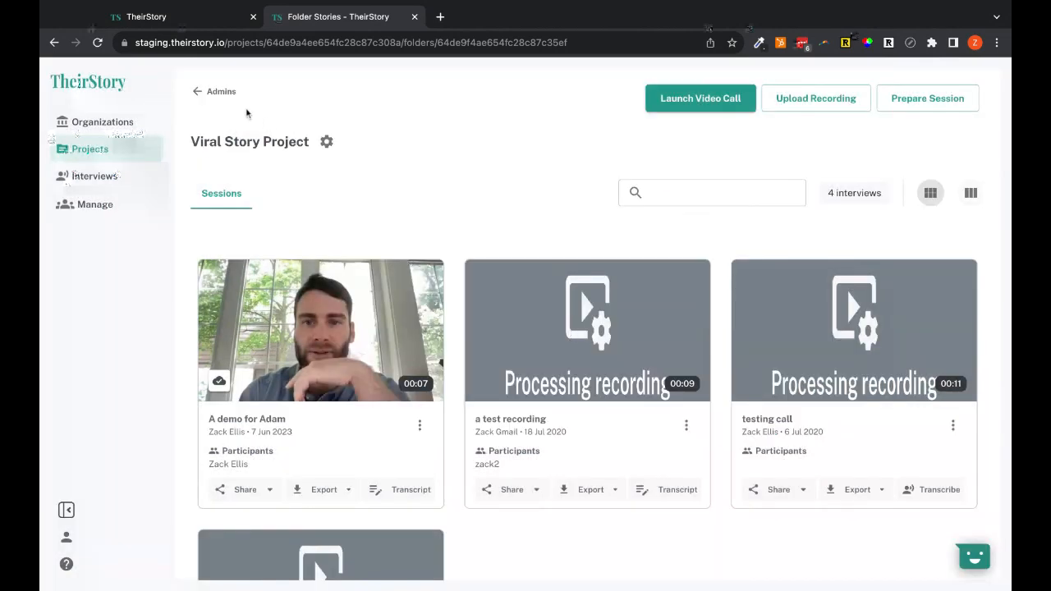
- Go back to the Admins project's settings and inspect the collaborator invitation options and the roles available to a member
left_click(198, 92)
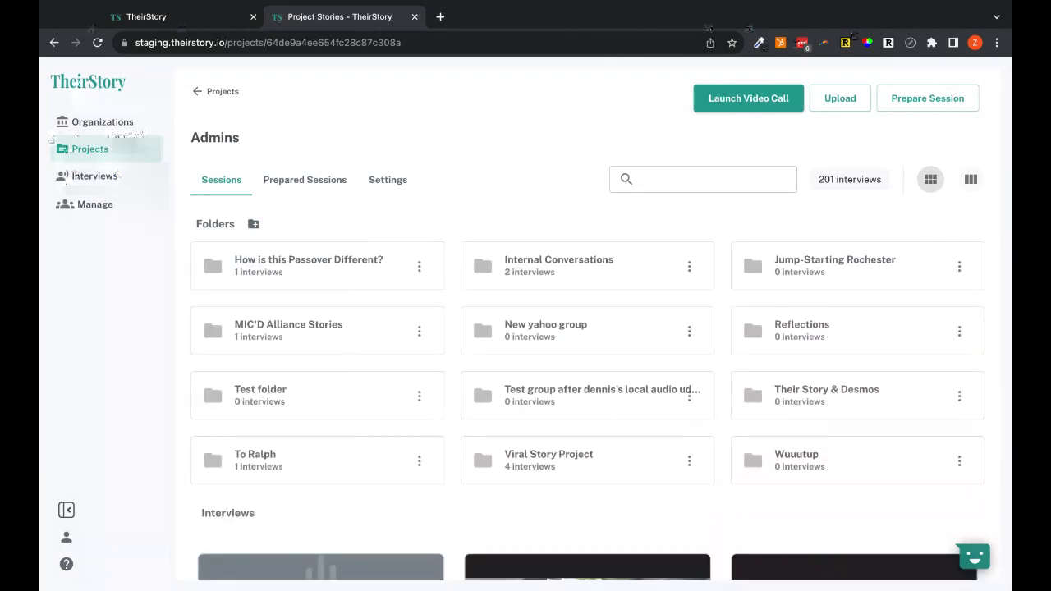
left_click(398, 187)
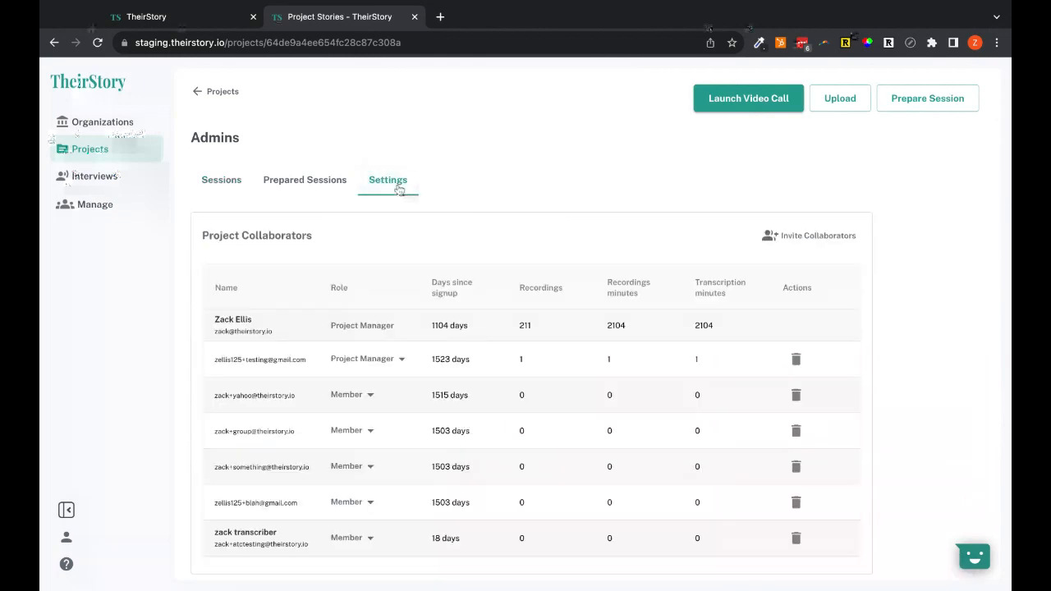
left_click(799, 236)
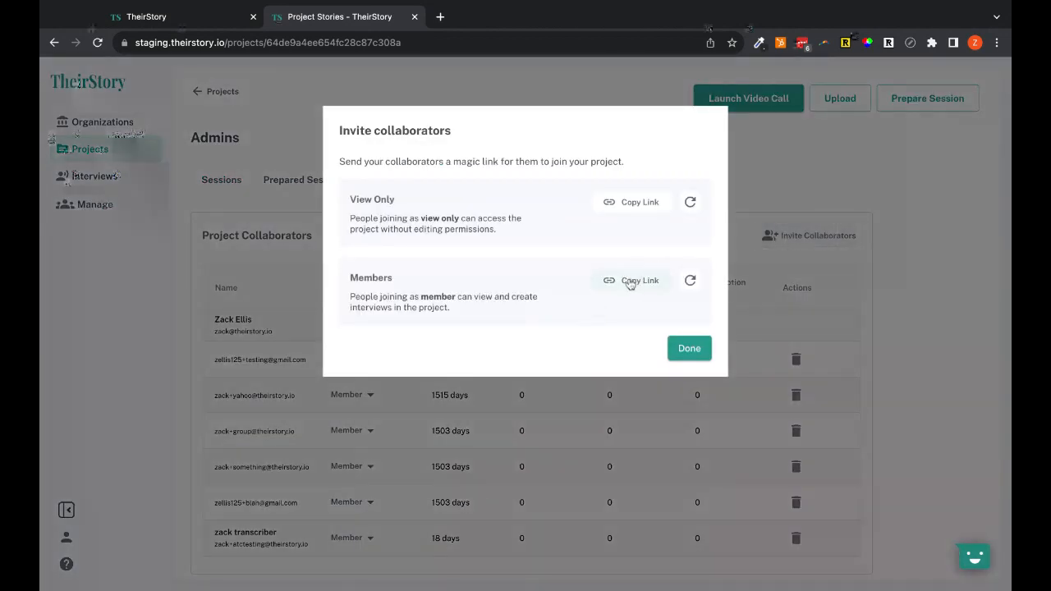
left_click(920, 169)
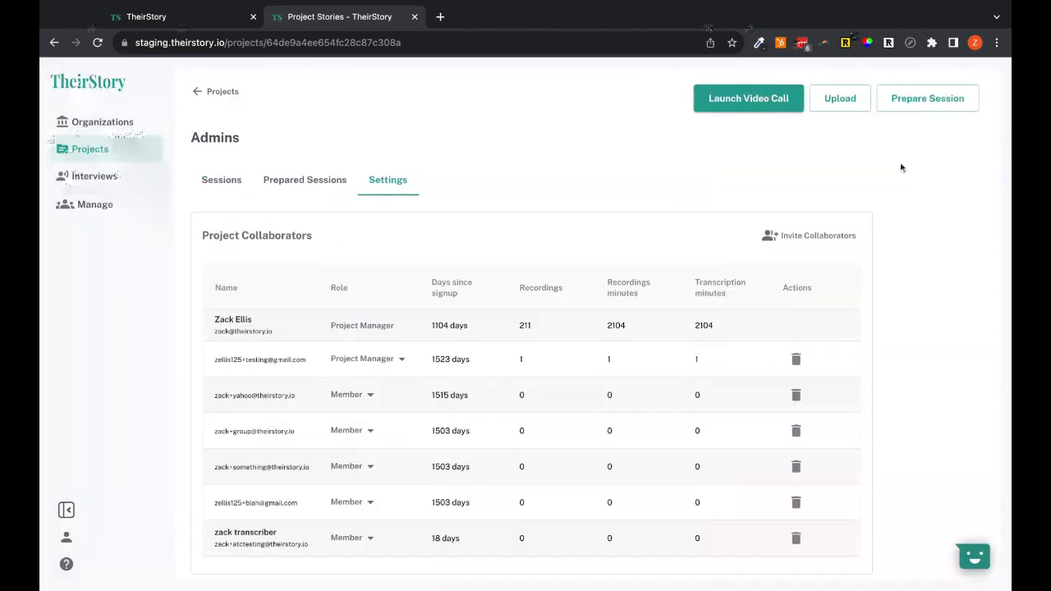
left_click(368, 397)
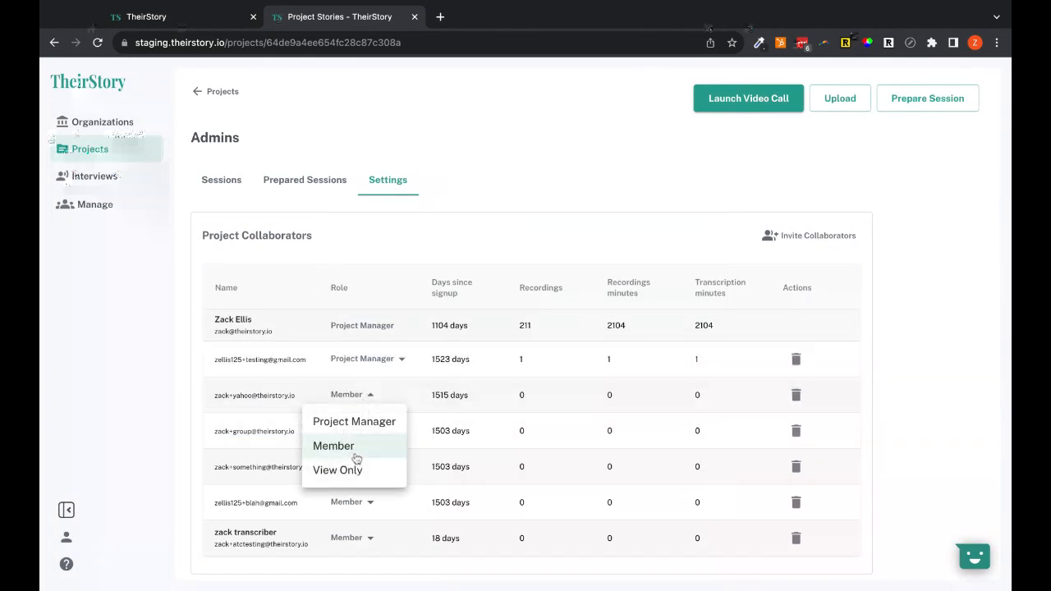
left_click(578, 173)
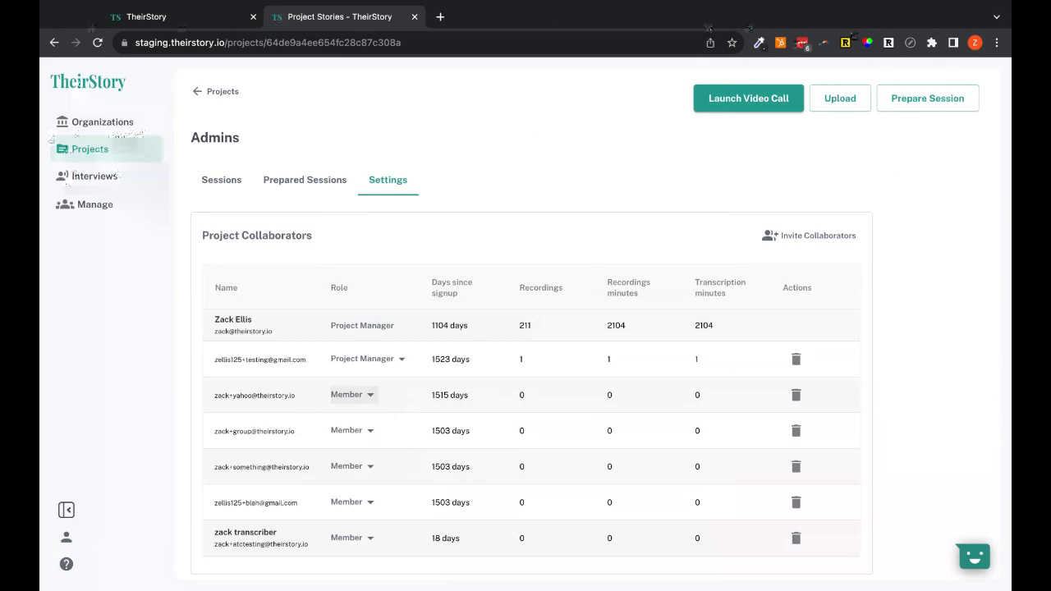
- Review the View Only and Members invitation links for joining the Admins project
left_click(801, 235)
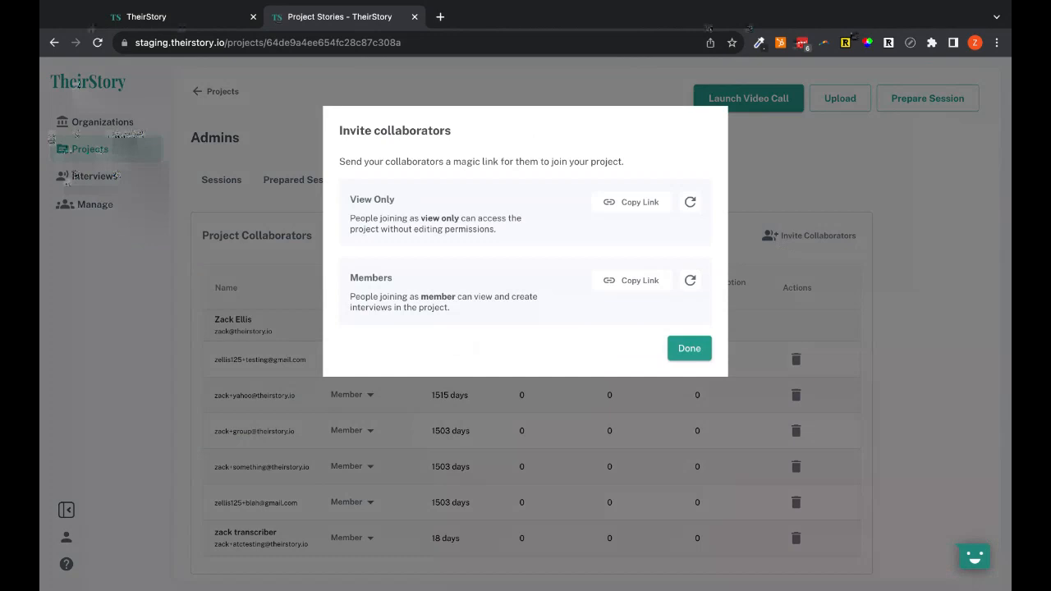
left_click(781, 151)
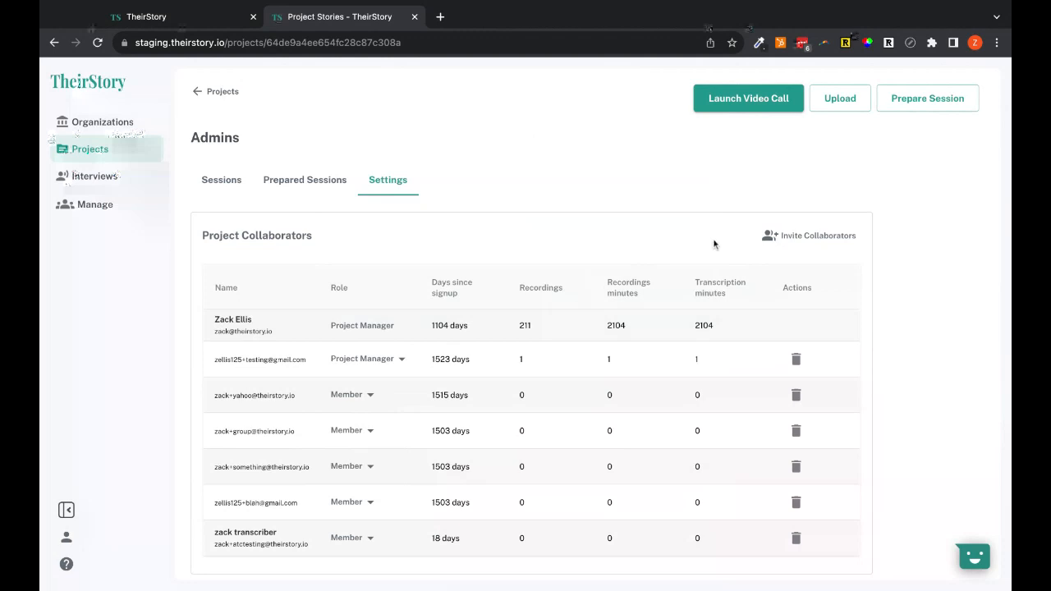
left_click(788, 238)
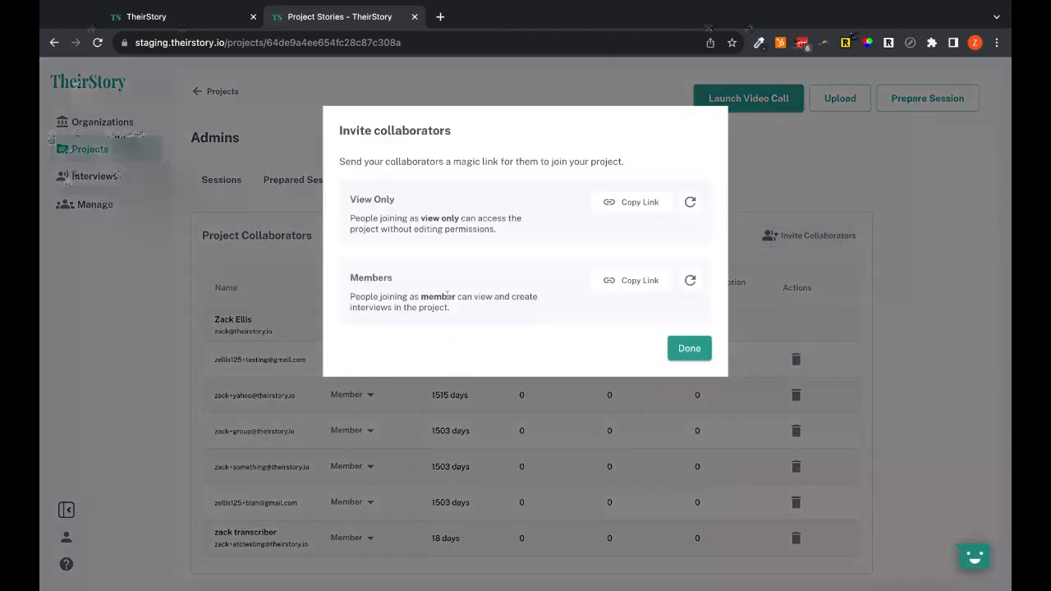
- Review the Admins project's collaborator invitation links once more, and return to the list of projects
left_click(1009, 400)
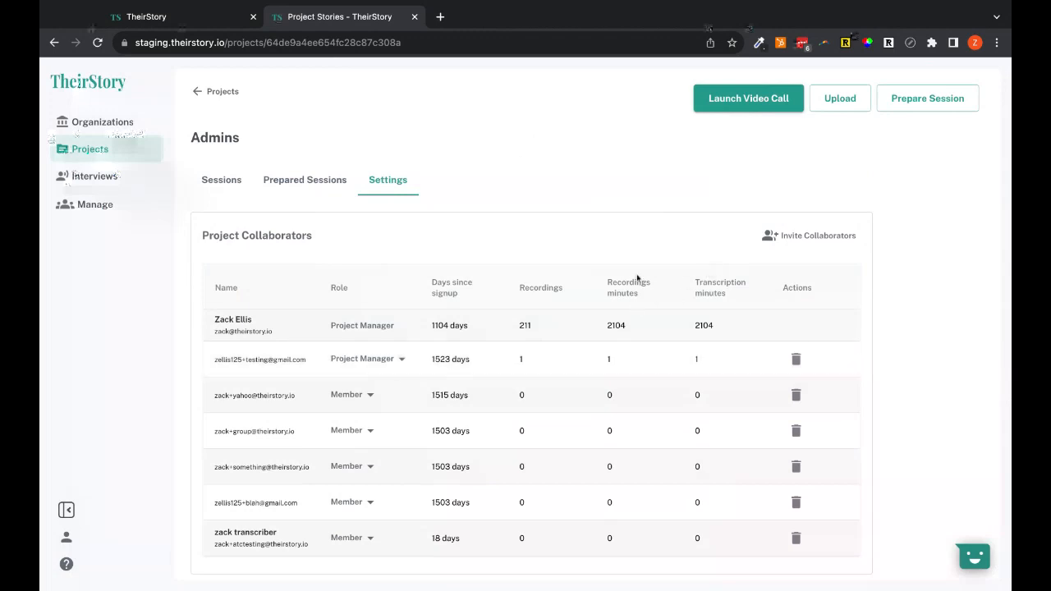
left_click(786, 236)
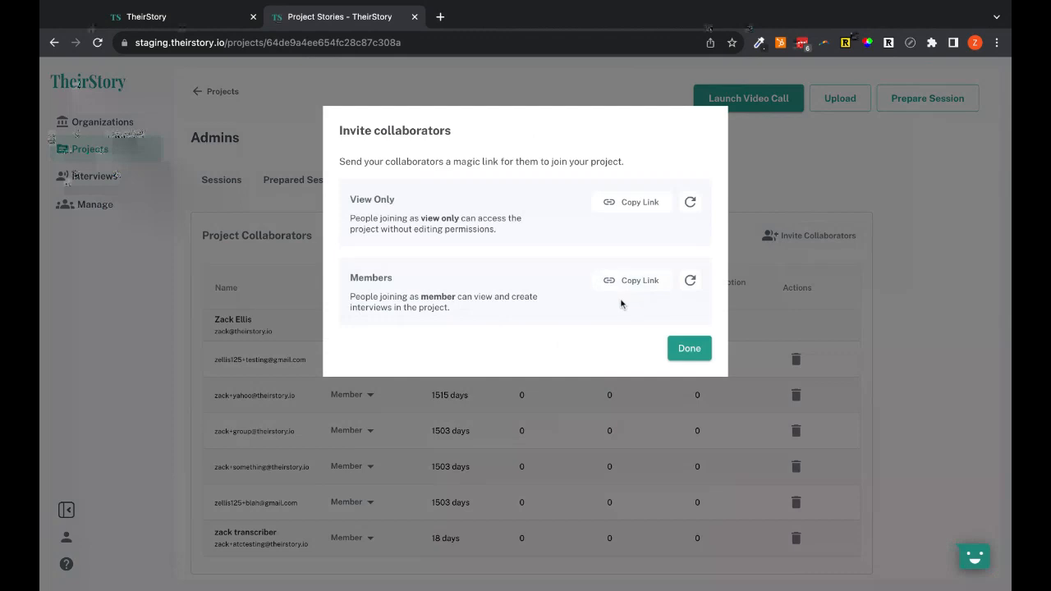
left_click(925, 346)
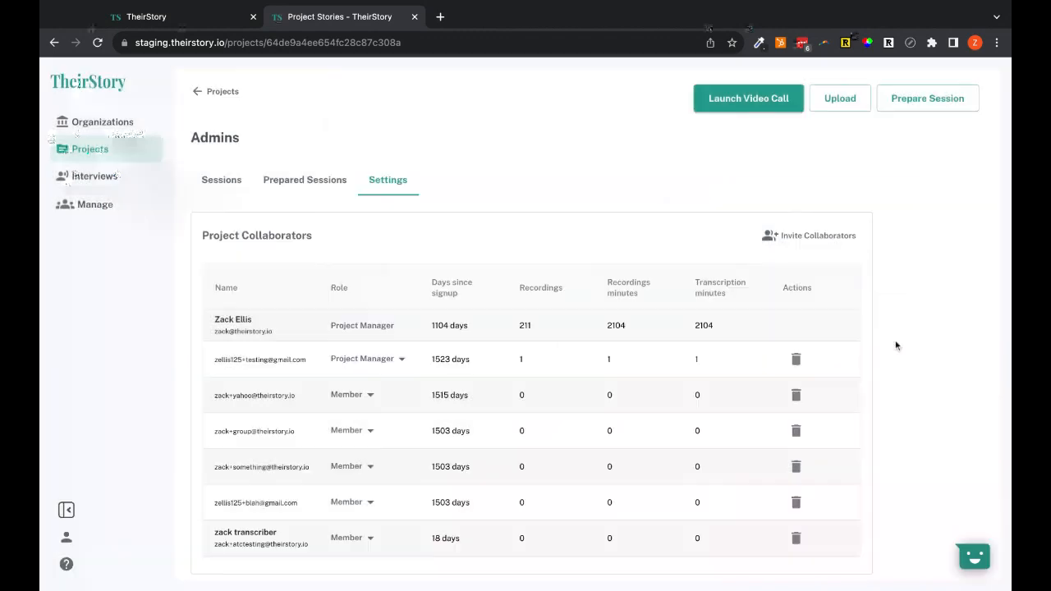
left_click(200, 97)
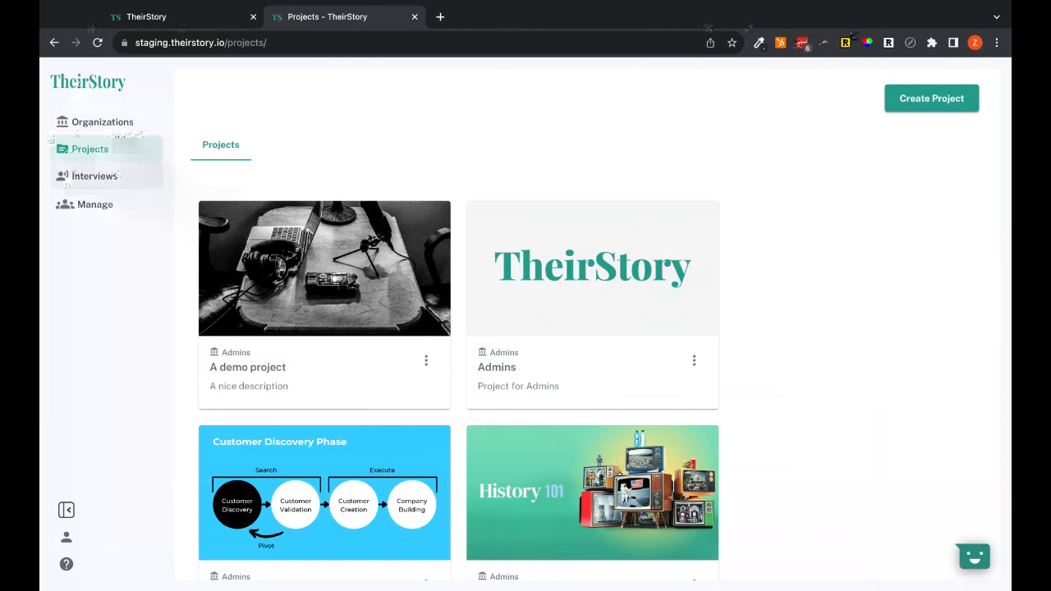
- Show all interviews in the table view and examine their columns, including project, folders, transcript, clips, indexes, Permanent, Aviary and tags
left_click(94, 176)
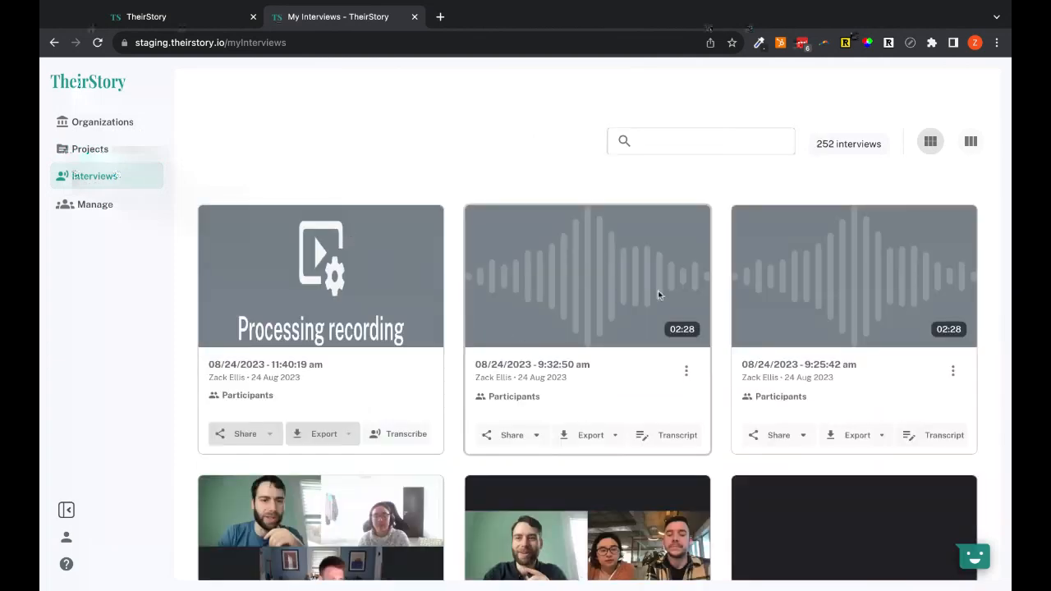
left_click(970, 141)
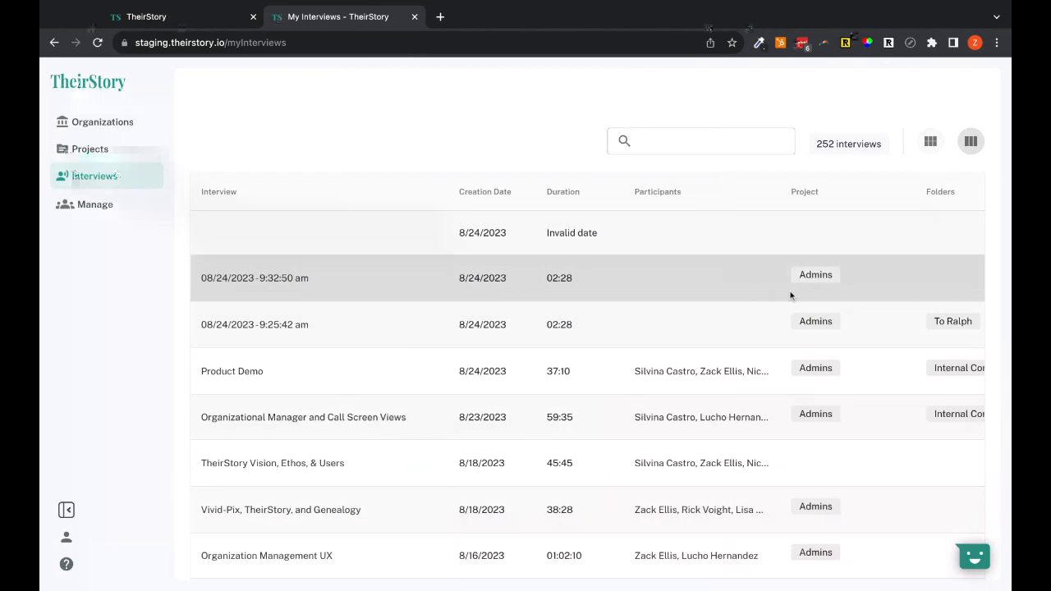
scroll(748, 454, "right", 3)
scroll(748, 455, "down", 2)
scroll(748, 455, "up", 2)
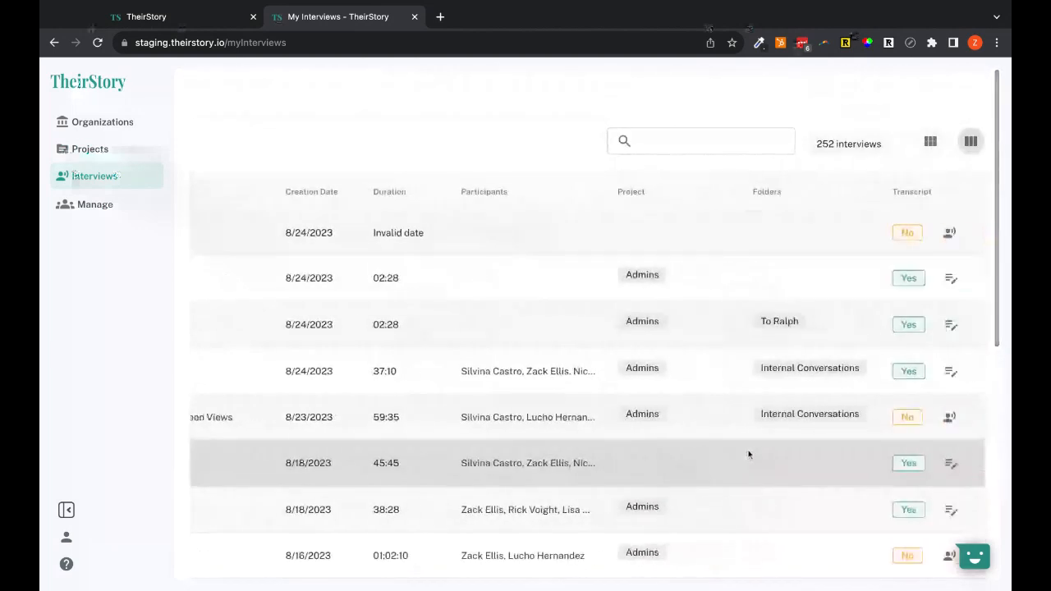
scroll(748, 455, "right", 5)
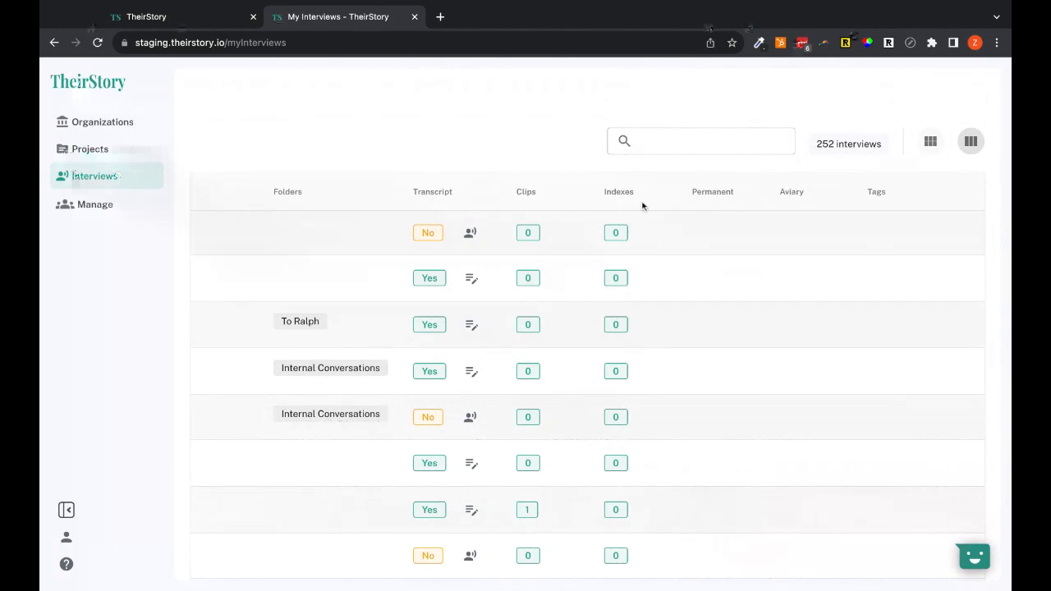
scroll(643, 207, "right", 1)
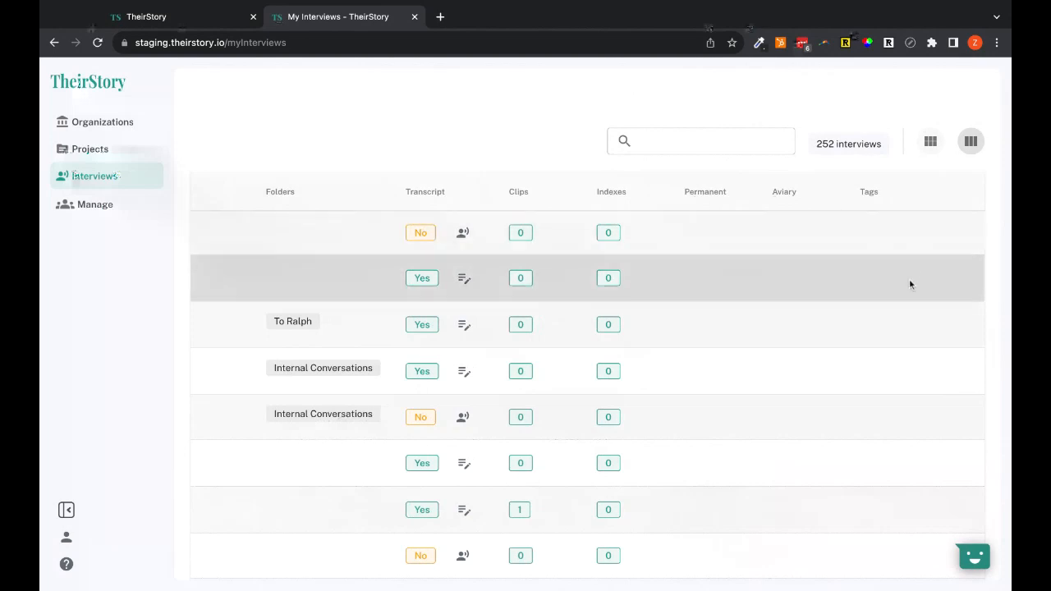
scroll(556, 285, "left", 10)
scroll(555, 280, "left", 5)
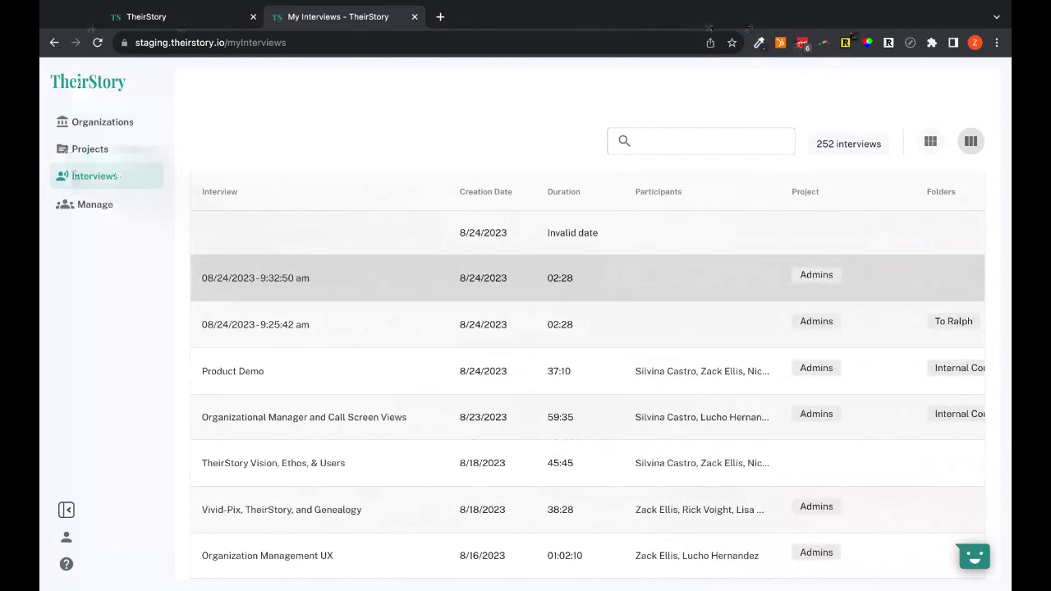
- Go back from the interviews table to the list of projects
left_click(87, 149)
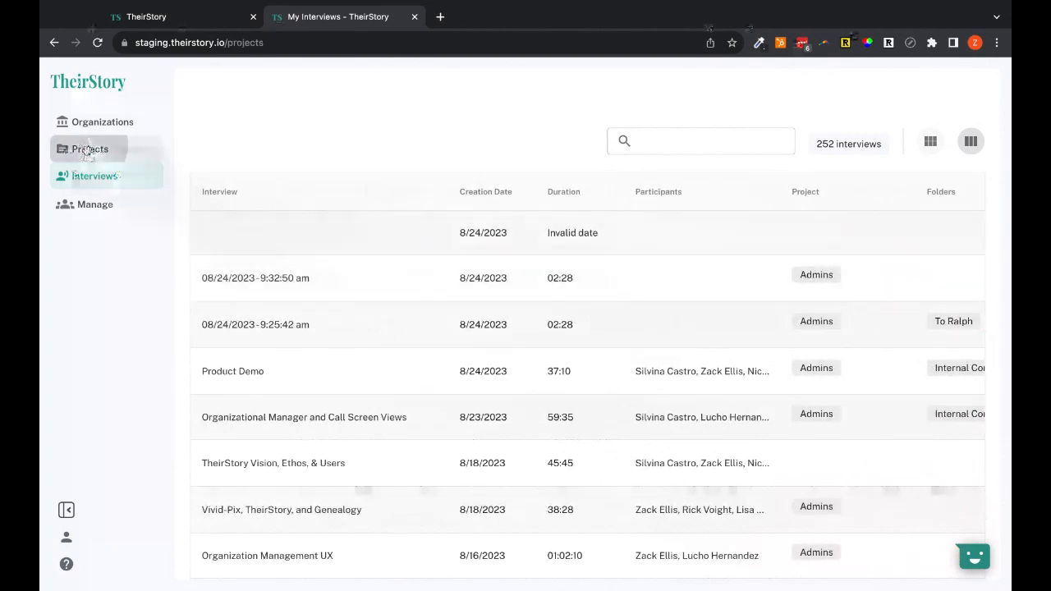